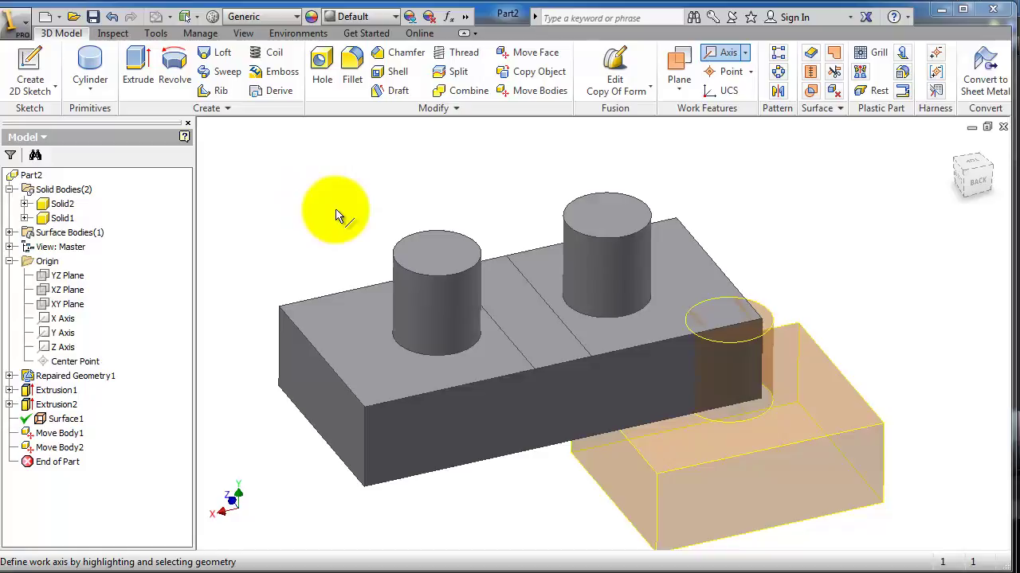
# Step: Orbit the model, then show the Axis drop-down list of work axis creation methods
pyautogui.moveTo(363, 221); pyautogui.dragTo(515, 250, button='middle')
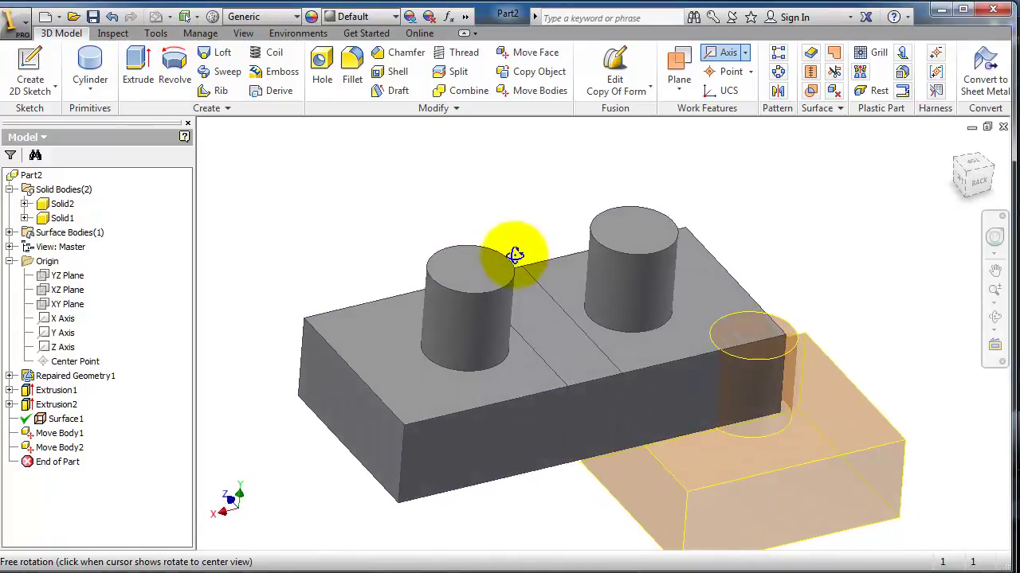
pyautogui.click(747, 54)
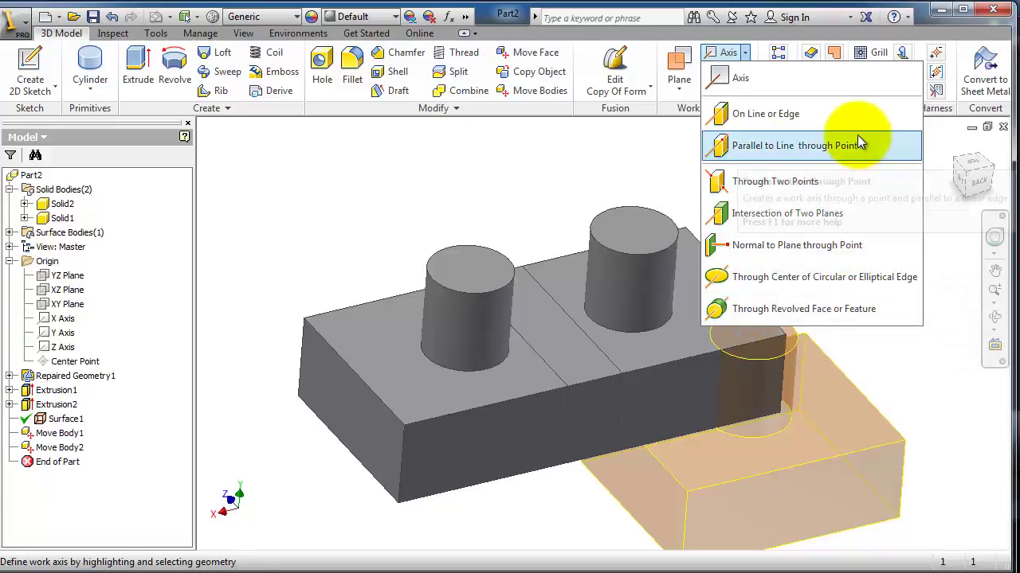
# Step: Create a work axis through the right cylinder
pyautogui.click(734, 83)
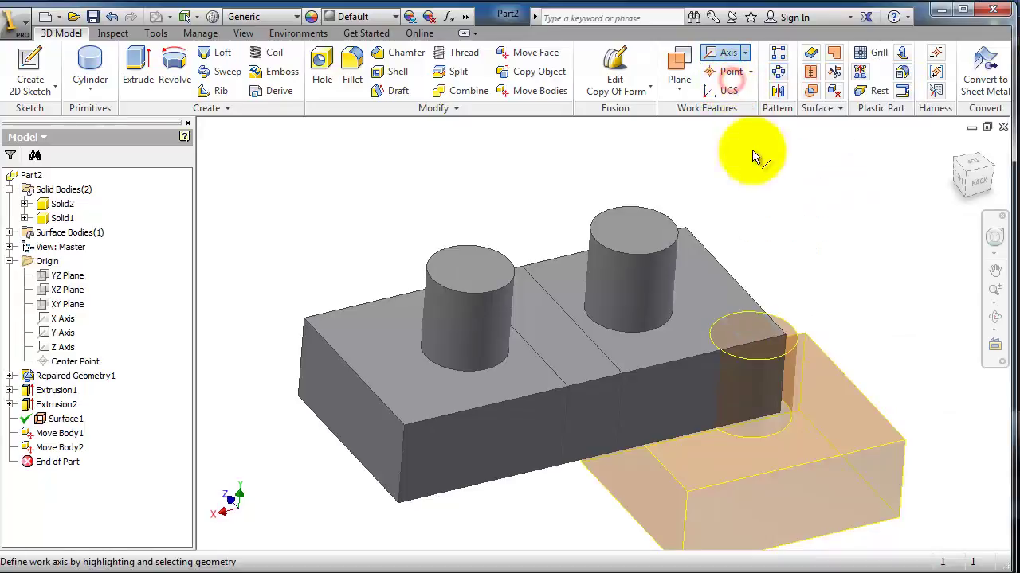
pyautogui.click(661, 266)
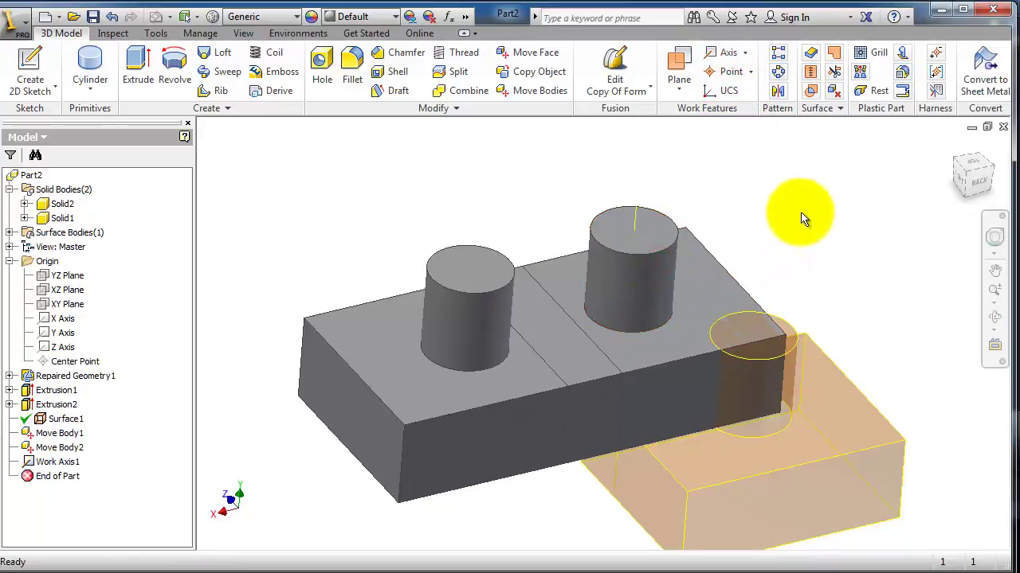
pyautogui.moveTo(773, 219)
pyautogui.keyDown('shift'); pyautogui.mouseDown(button='middle')
pyautogui.moveTo(712, 244)
pyautogui.moveTo(773, 223)
pyautogui.moveTo(766, 213)
pyautogui.mouseUp(button='middle'); pyautogui.keyUp('shift')
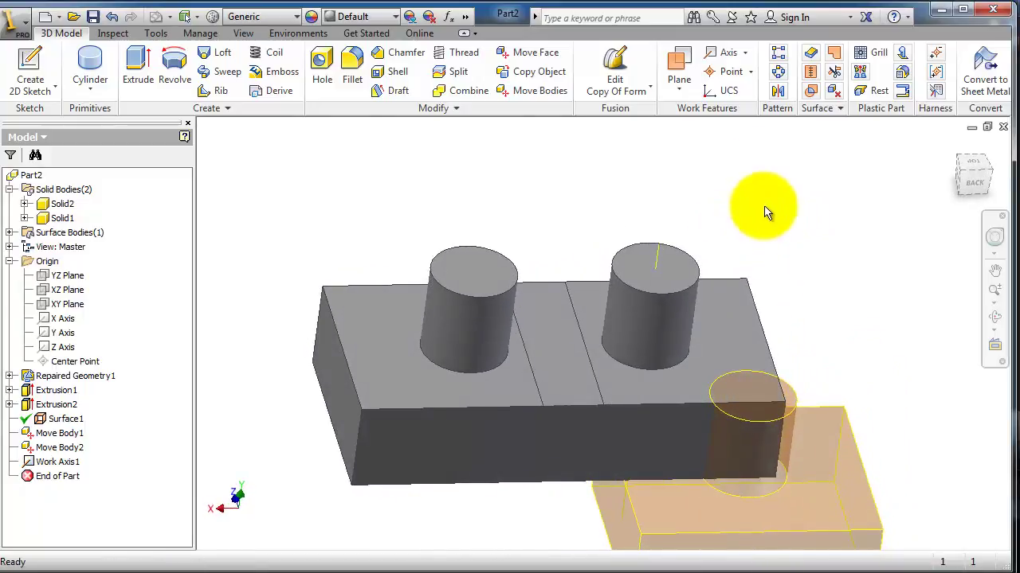
# Step: Create Work Axis2 along the block's left front vertical edge
pyautogui.click(715, 56)
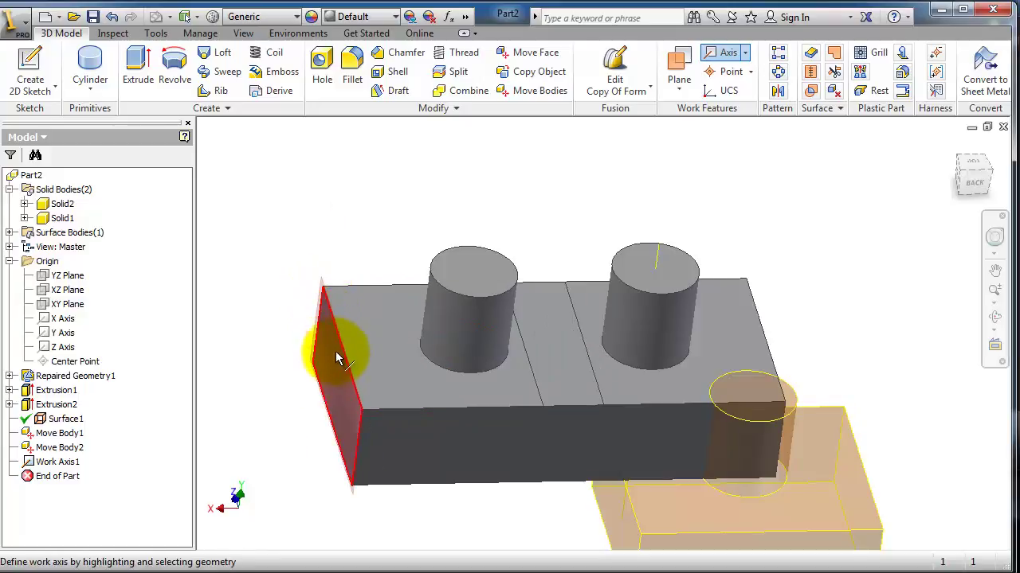
pyautogui.click(362, 437)
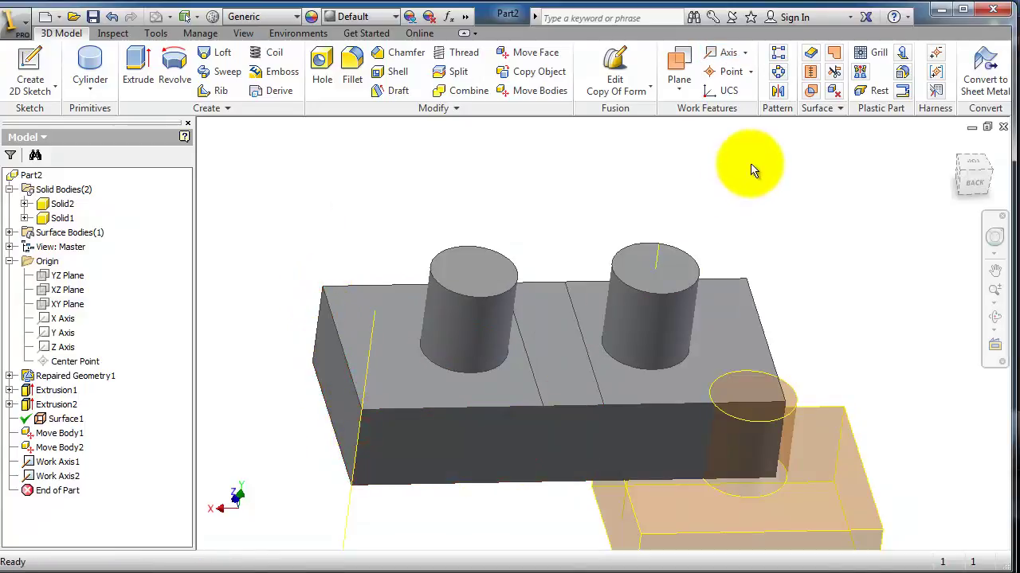
pyautogui.click(721, 60)
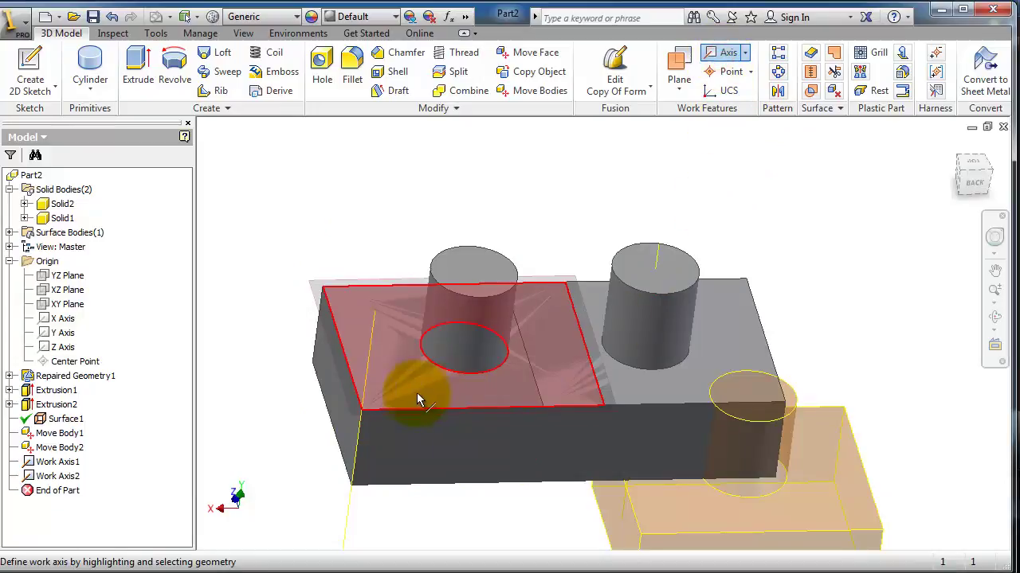
# Step: Create Work Axis3 through the block's left front corner and a second point
pyautogui.click(363, 411)
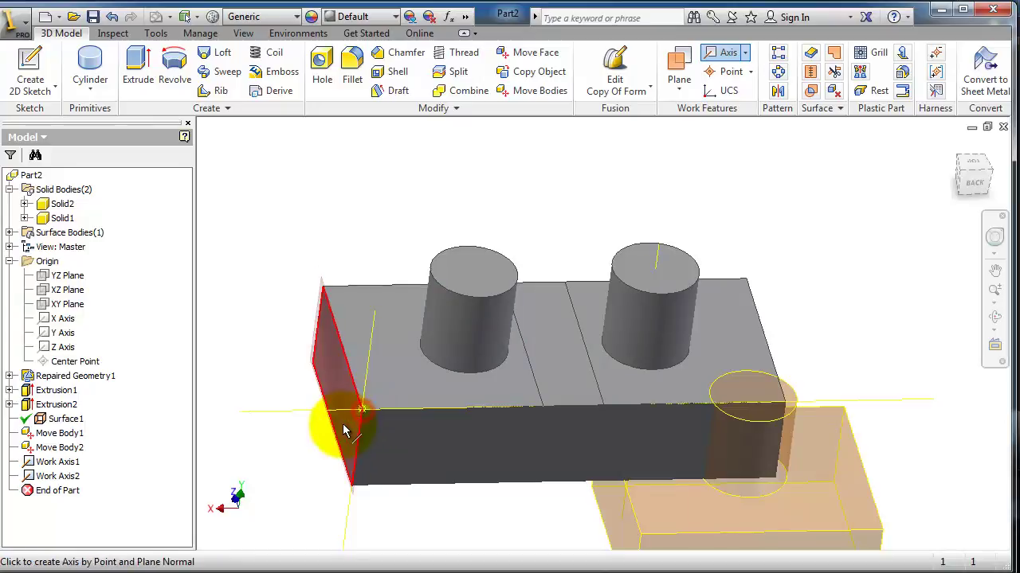
pyautogui.click(313, 371)
pyautogui.moveTo(379, 231)
pyautogui.keyDown('shift'); pyautogui.mouseDown(button='middle')
pyautogui.moveTo(432, 212)
pyautogui.moveTo(483, 224)
pyautogui.moveTo(383, 228)
pyautogui.moveTo(379, 239)
pyautogui.mouseUp(button='middle'); pyautogui.keyUp('shift')
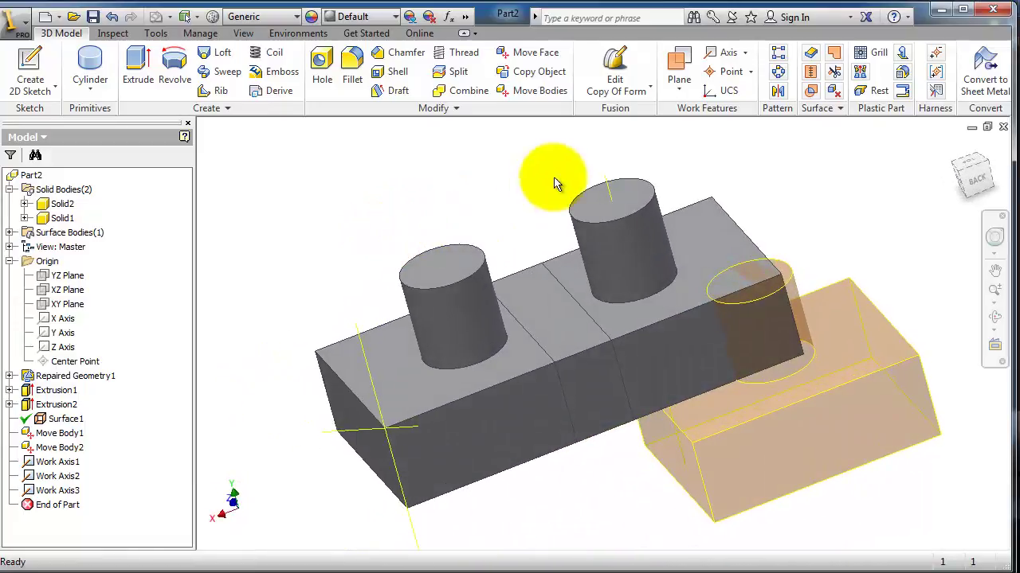
pyautogui.click(745, 54)
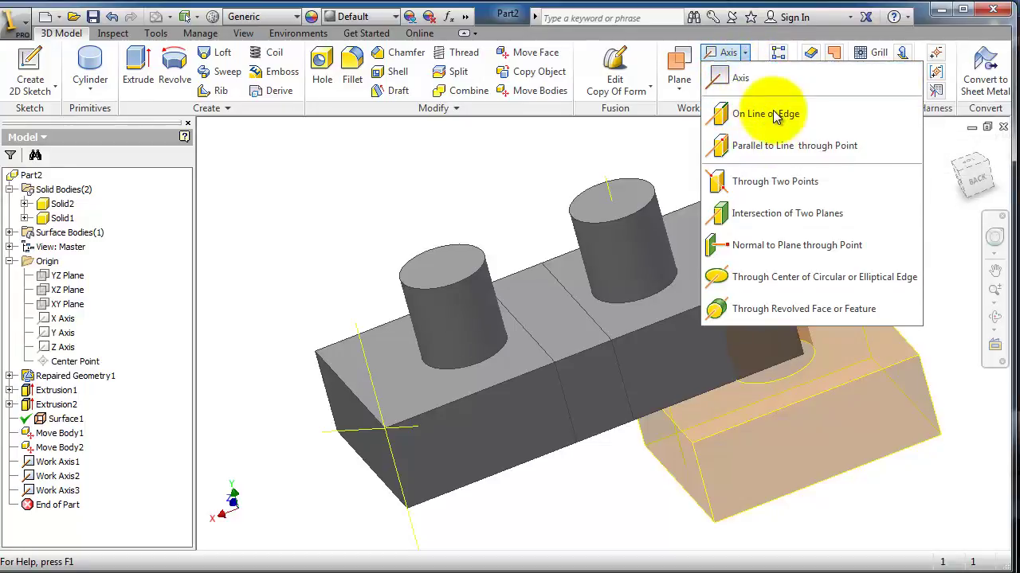
# Step: Create Work Axis4 with On Line or Edge along the block's long top front edge
pyautogui.click(741, 121)
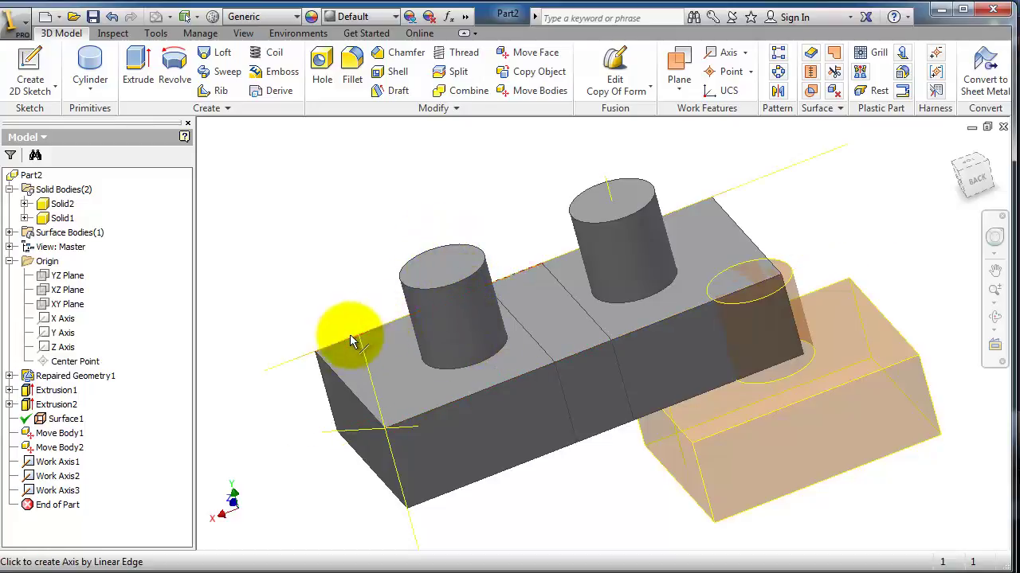
pyautogui.click(480, 411)
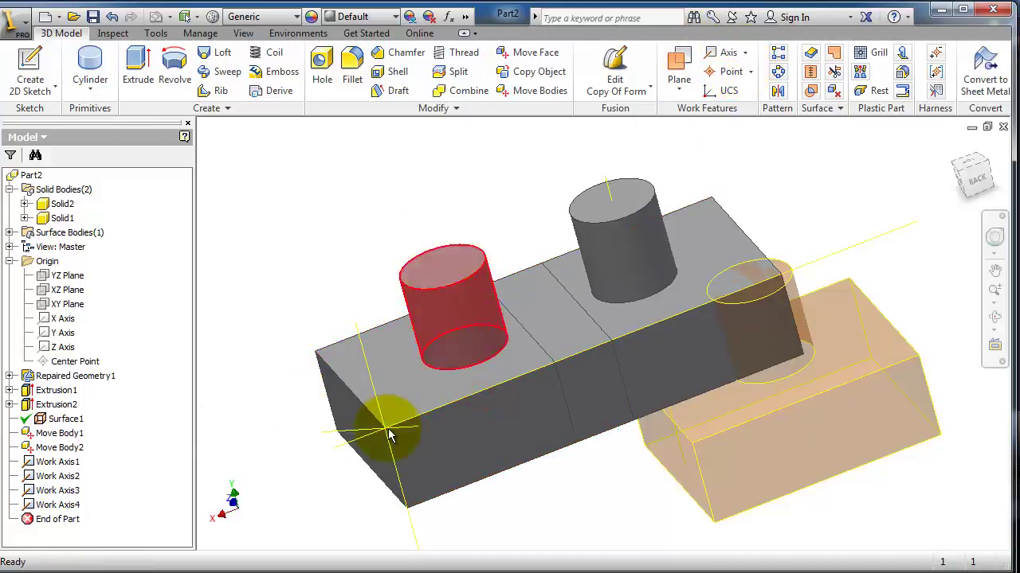
# Step: Create Work Axis5 using the two-points method, picking a point on the transparent block
pyautogui.click(744, 52)
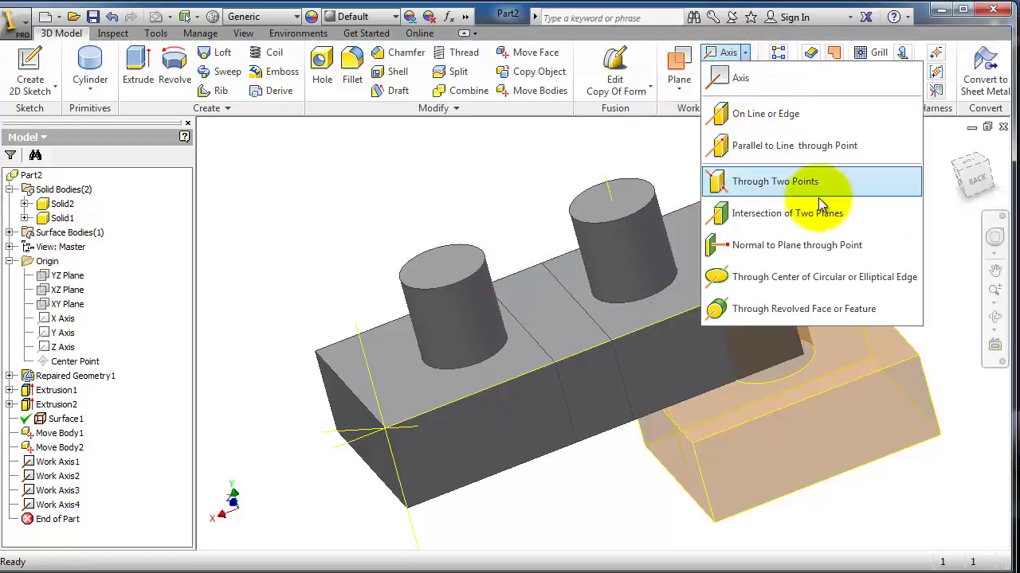
pyautogui.click(776, 185)
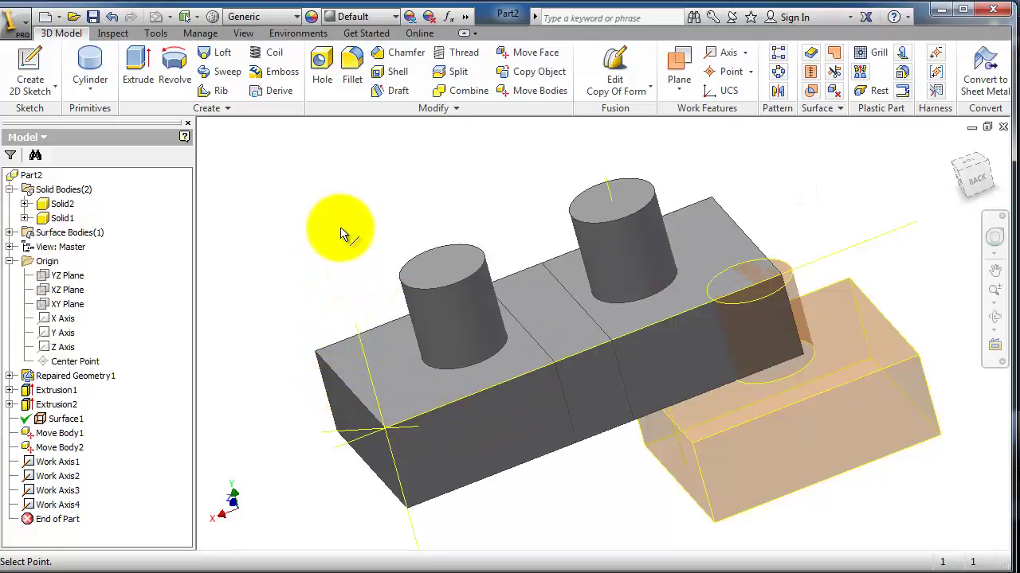
pyautogui.keyDown('shift'); pyautogui.moveTo(342, 231); pyautogui.dragTo(341, 361, button='middle'); pyautogui.keyUp('shift')
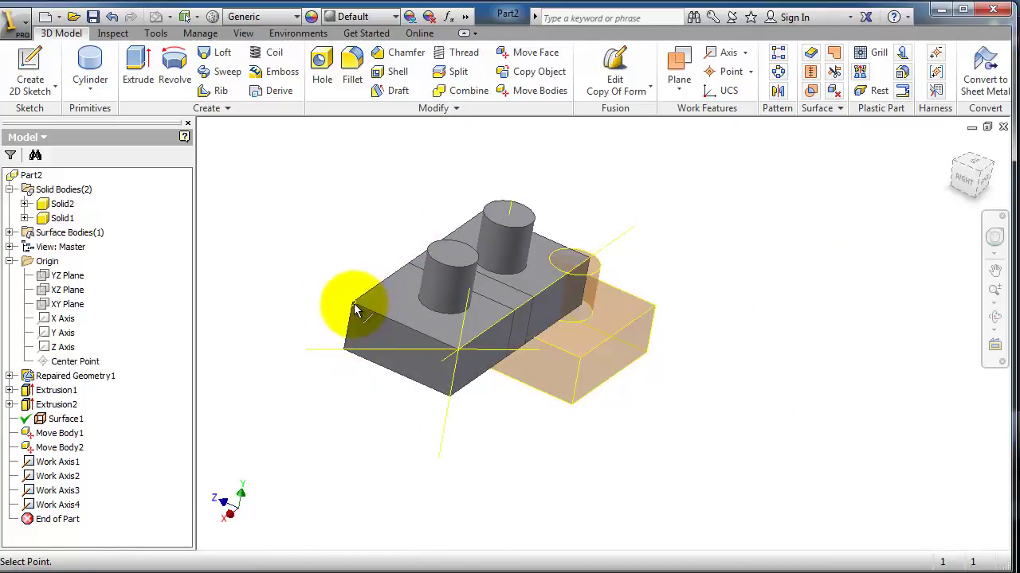
pyautogui.keyDown('shift'); pyautogui.moveTo(653, 218); pyautogui.dragTo(604, 271, button='middle'); pyautogui.keyUp('shift')
pyautogui.click(618, 254)
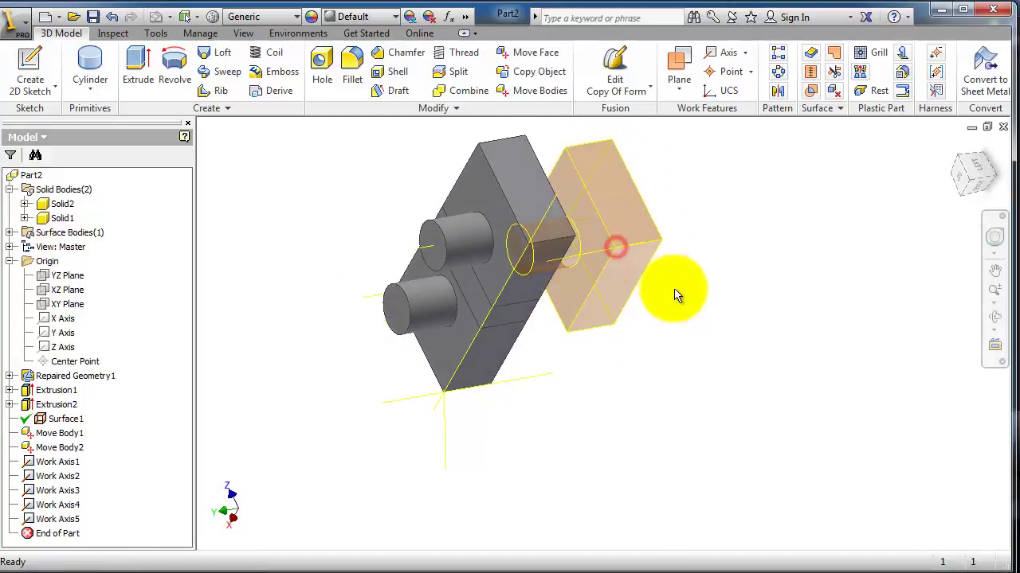
pyautogui.keyDown('shift'); pyautogui.moveTo(653, 303); pyautogui.dragTo(647, 245, button='middle'); pyautogui.keyUp('shift')
# Step: Create Work Axis6 through the block's top corner, parallel to a block edge
pyautogui.scroll(3, 648, 245)
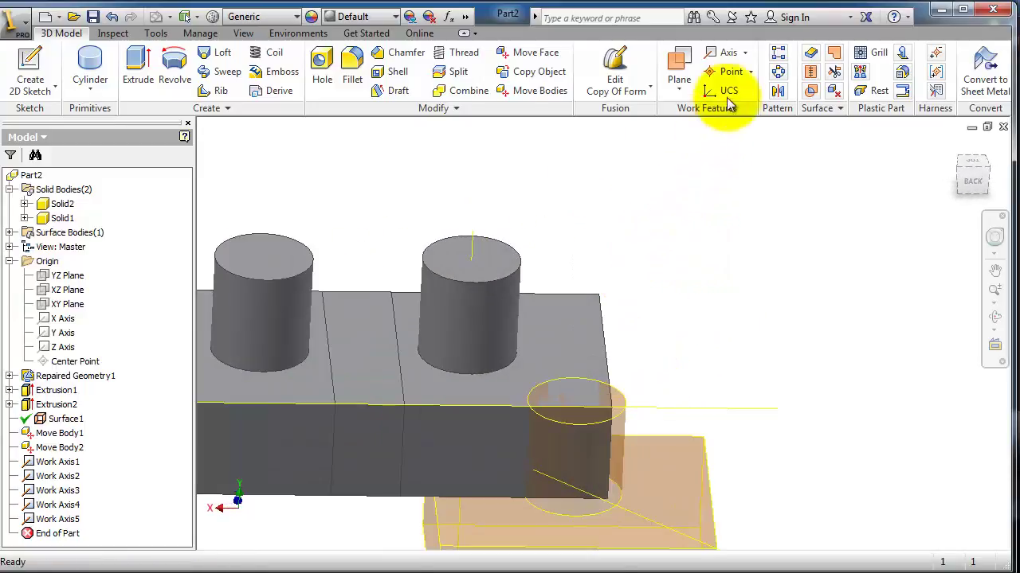
pyautogui.click(746, 53)
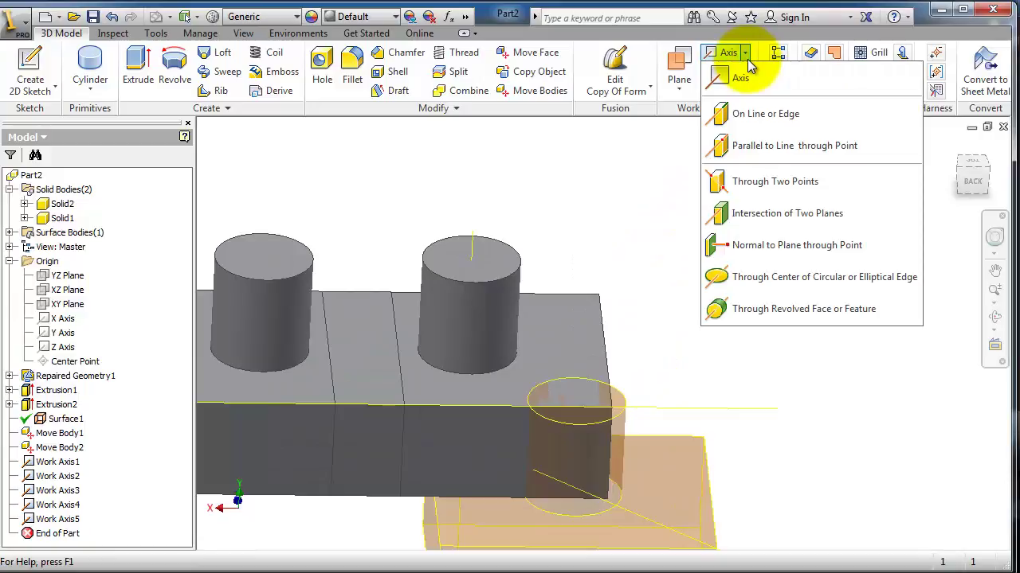
pyautogui.click(783, 152)
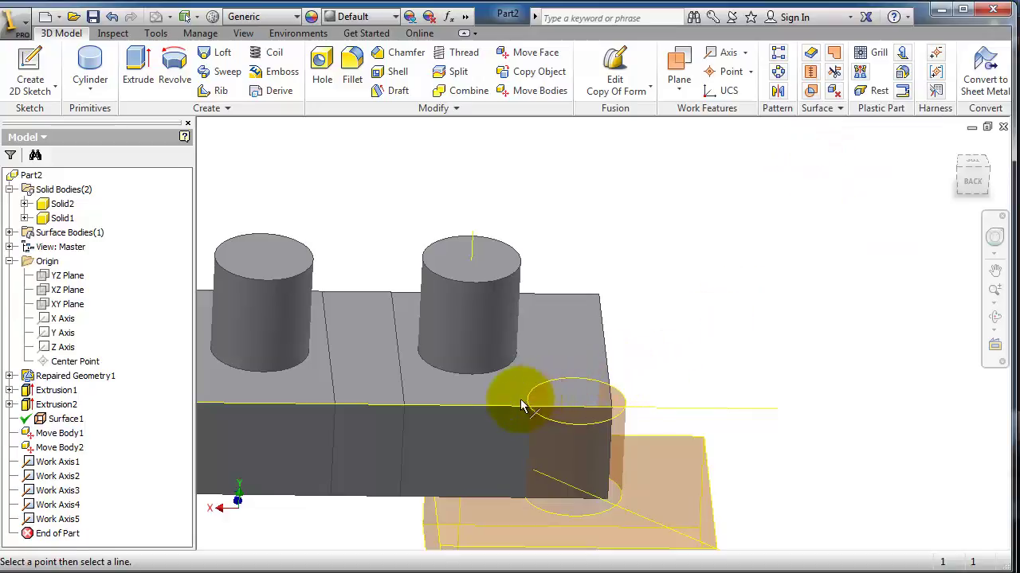
pyautogui.click(599, 301)
pyautogui.moveTo(708, 321)
pyautogui.mouseDown(button='middle')
pyautogui.moveTo(641, 366)
pyautogui.moveTo(626, 353)
pyautogui.moveTo(505, 366)
pyautogui.moveTo(518, 396)
pyautogui.moveTo(546, 359)
pyautogui.mouseUp(button='middle')
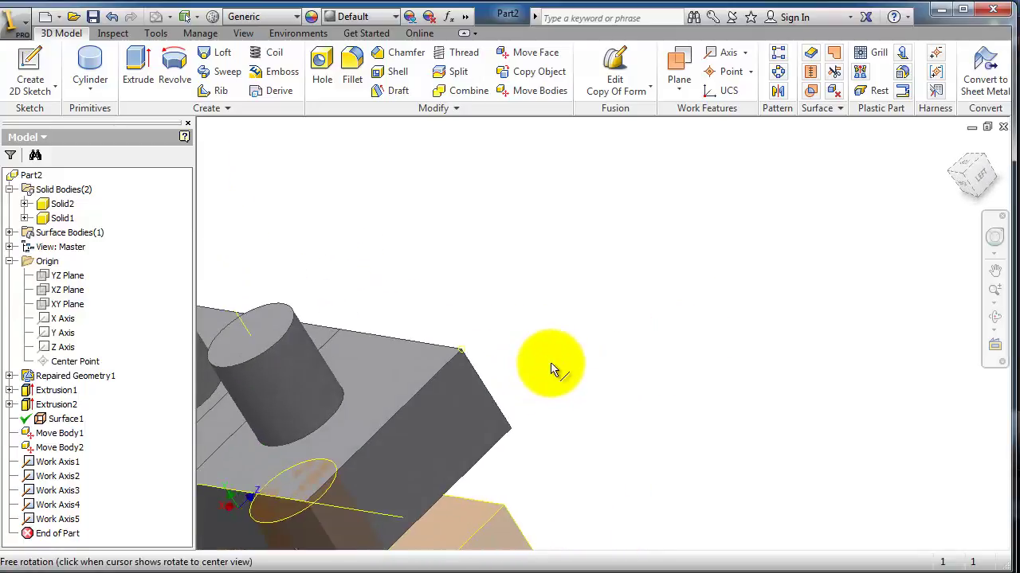
pyautogui.click(458, 364)
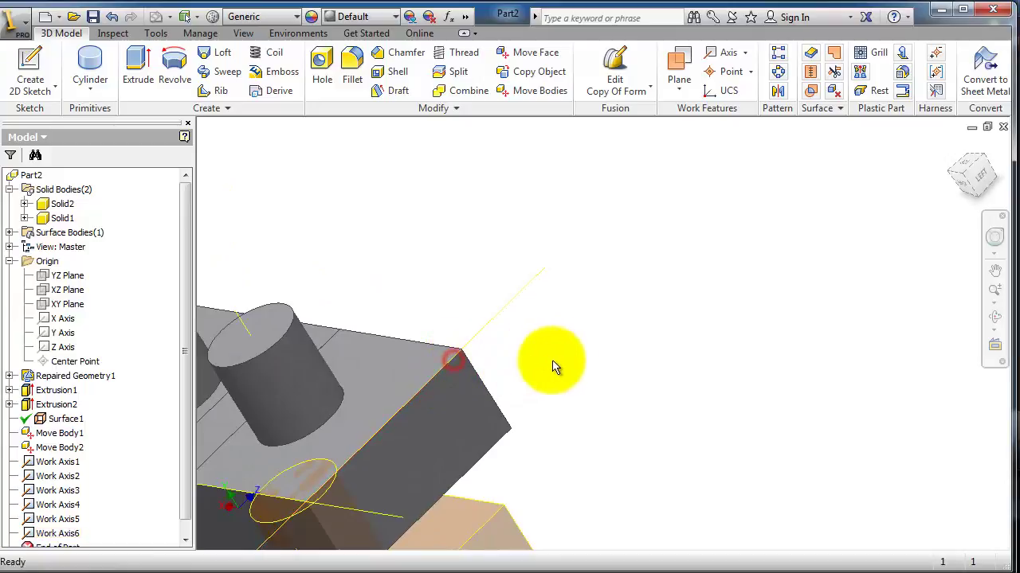
# Step: Stretch Work Axis6 diagonally across the block's front face by dragging its end
pyautogui.keyDown('shift'); pyautogui.moveTo(553, 364); pyautogui.dragTo(619, 397, button='middle'); pyautogui.keyUp('shift')
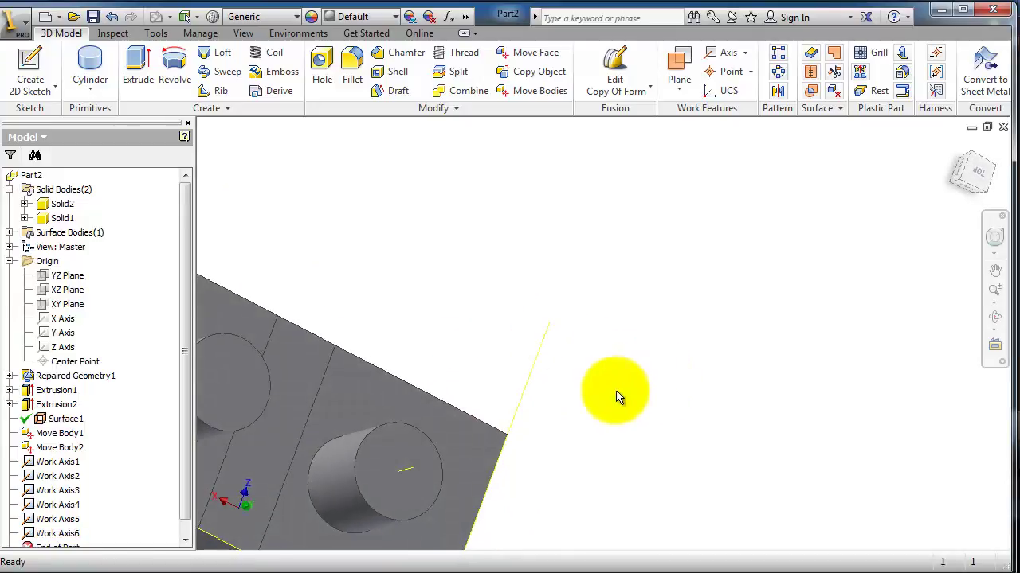
pyautogui.click(520, 393)
pyautogui.keyDown('shift'); pyautogui.moveTo(607, 391); pyautogui.dragTo(426, 376, button='middle'); pyautogui.keyUp('shift')
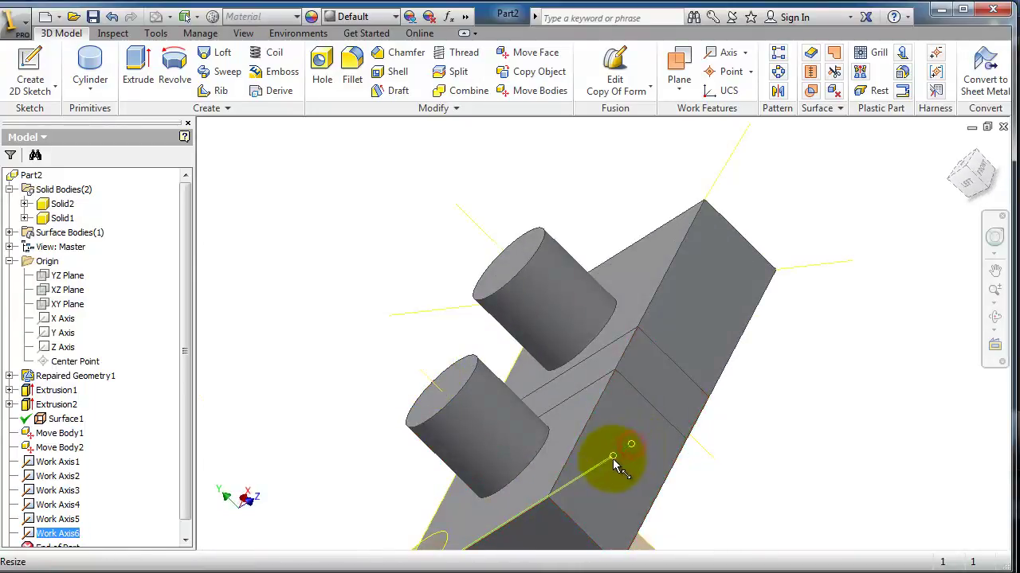
pyautogui.moveTo(593, 470); pyautogui.dragTo(753, 396)
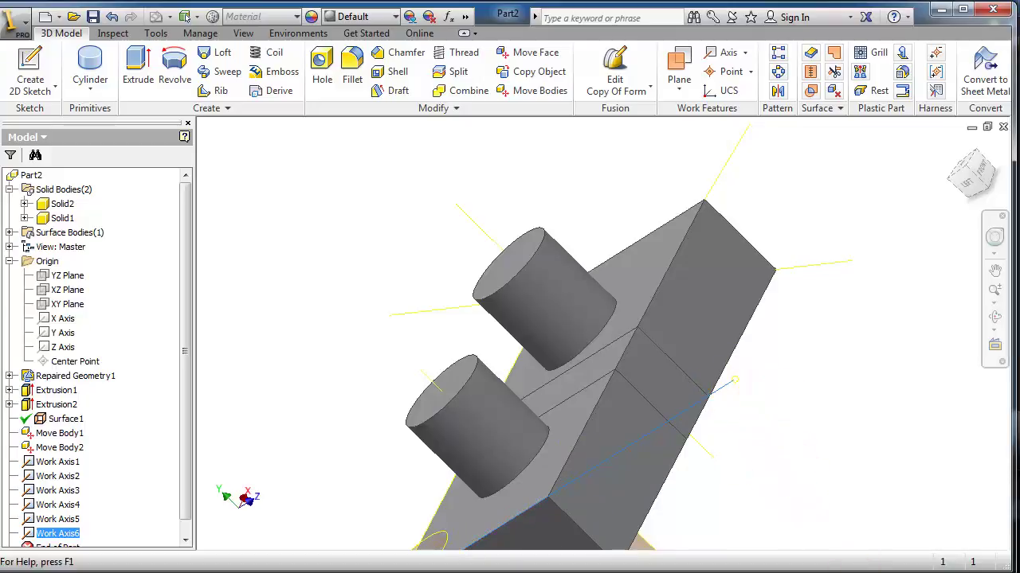
# Step: Create Work Axis7 where the block's end face intersects the transparent body's face
pyautogui.click(746, 55)
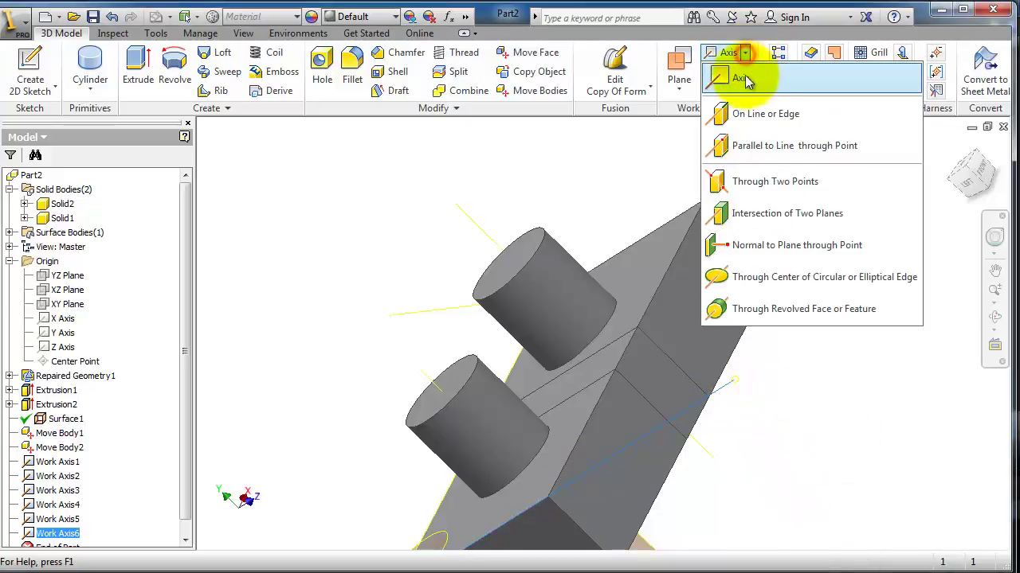
pyautogui.click(809, 214)
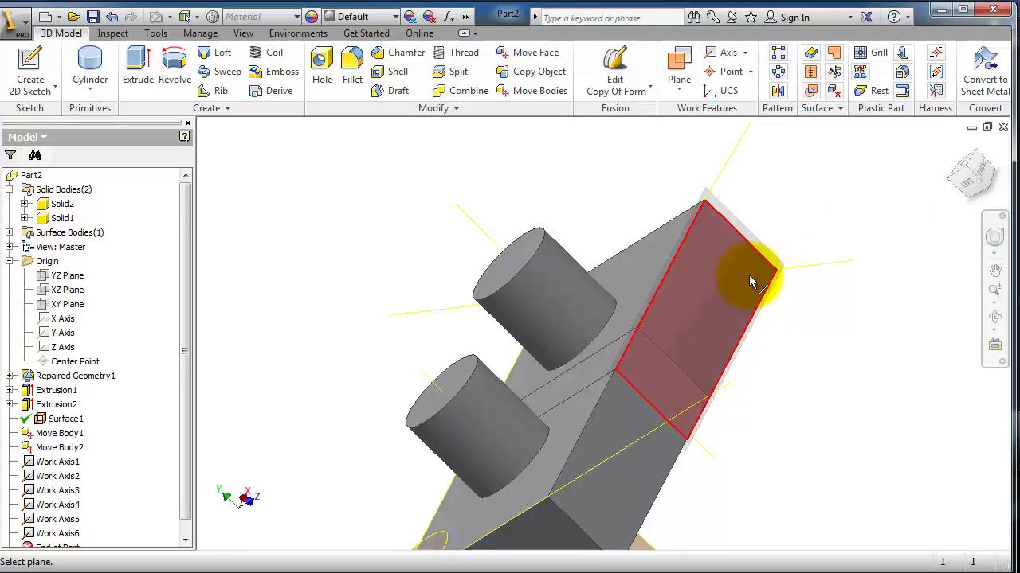
pyautogui.click(704, 295)
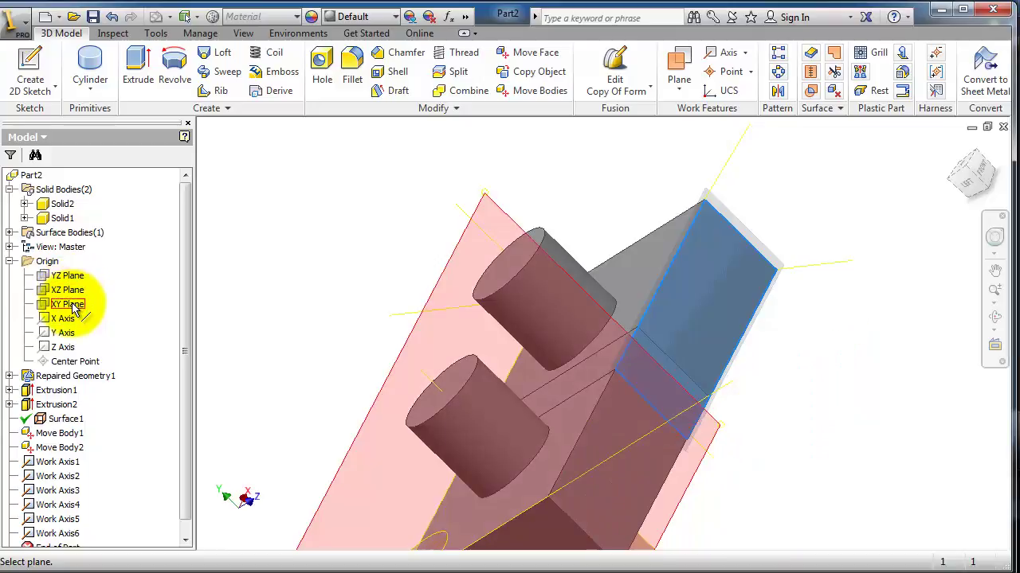
pyautogui.click(70, 305)
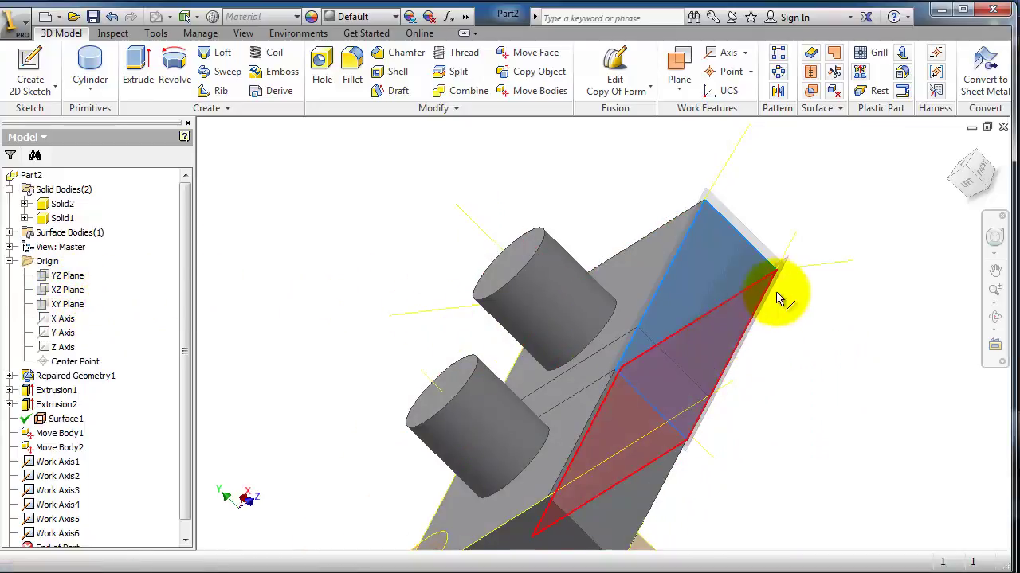
pyautogui.keyDown('shift'); pyautogui.moveTo(774, 221); pyautogui.dragTo(656, 276, button='middle'); pyautogui.keyUp('shift')
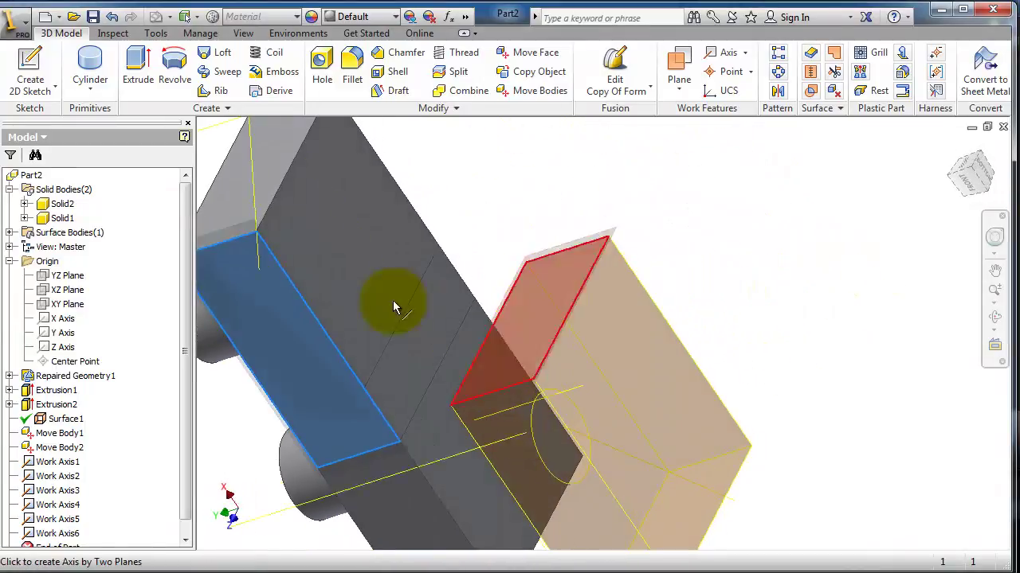
pyautogui.click(315, 290)
pyautogui.keyDown('shift'); pyautogui.moveTo(525, 227); pyautogui.dragTo(545, 228, button='middle'); pyautogui.keyUp('shift')
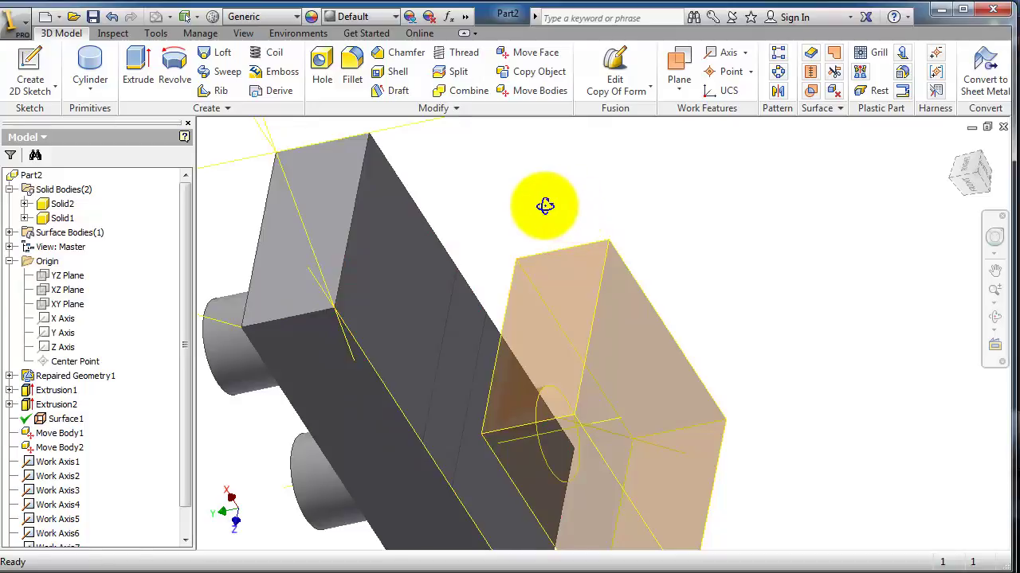
pyautogui.moveTo(544, 207)
pyautogui.keyDown('shift'); pyautogui.mouseDown(button='middle')
pyautogui.moveTo(596, 199)
pyautogui.moveTo(485, 210)
pyautogui.moveTo(624, 212)
pyautogui.moveTo(558, 214)
pyautogui.moveTo(534, 210)
pyautogui.moveTo(535, 200)
pyautogui.moveTo(539, 207)
pyautogui.mouseUp(button='middle'); pyautogui.keyUp('shift')
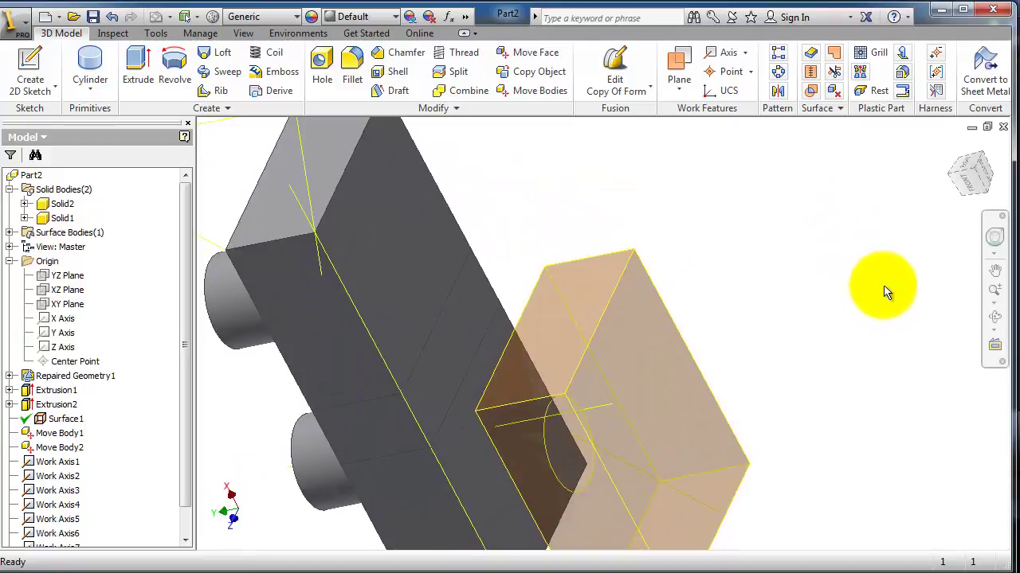